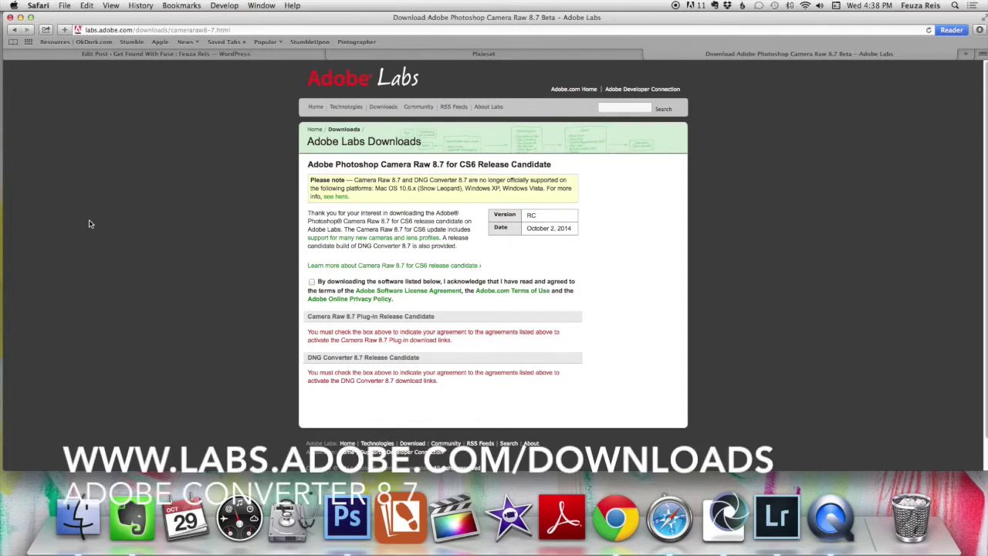
Accept the Adobe Labs license agreement and scroll to the Camera Raw 8.7 and DNG Converter 8.7 download links.
{"action": "left_click", "coordinate": [244, 30]}
{"action": "left_click", "coordinate": [244, 30]}
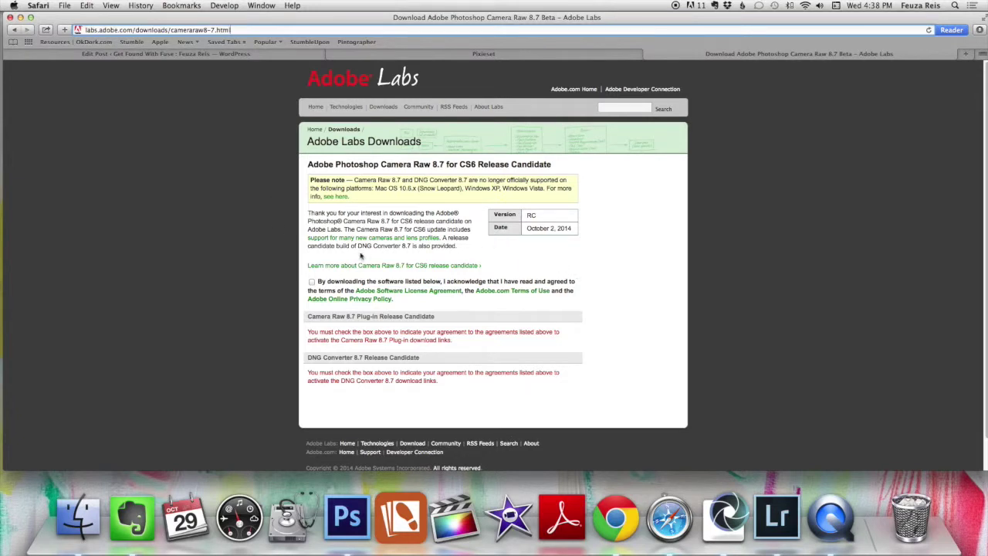
{"action": "left_click", "coordinate": [311, 284]}
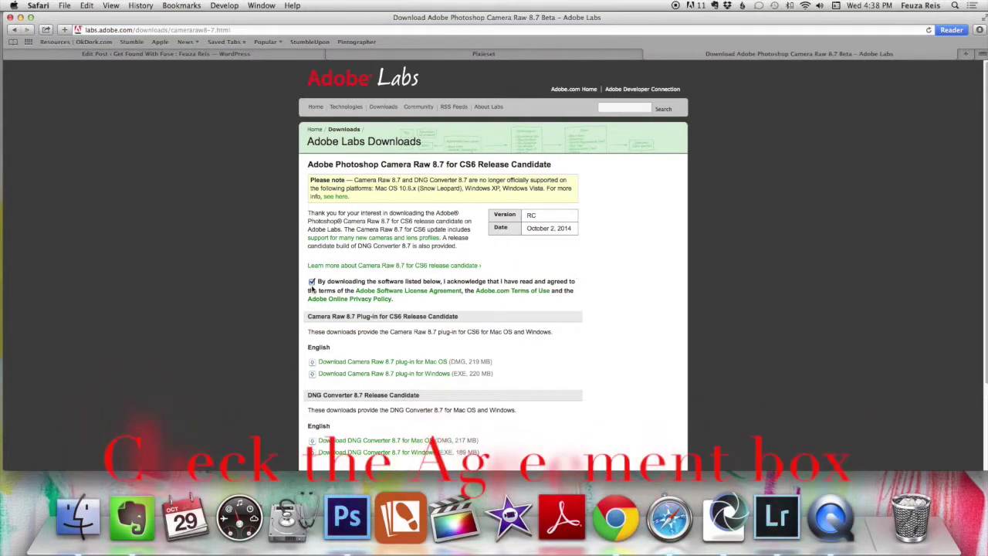
{"action": "scroll", "coordinate": [341, 291], "scroll_direction": "down", "scroll_amount": 1}
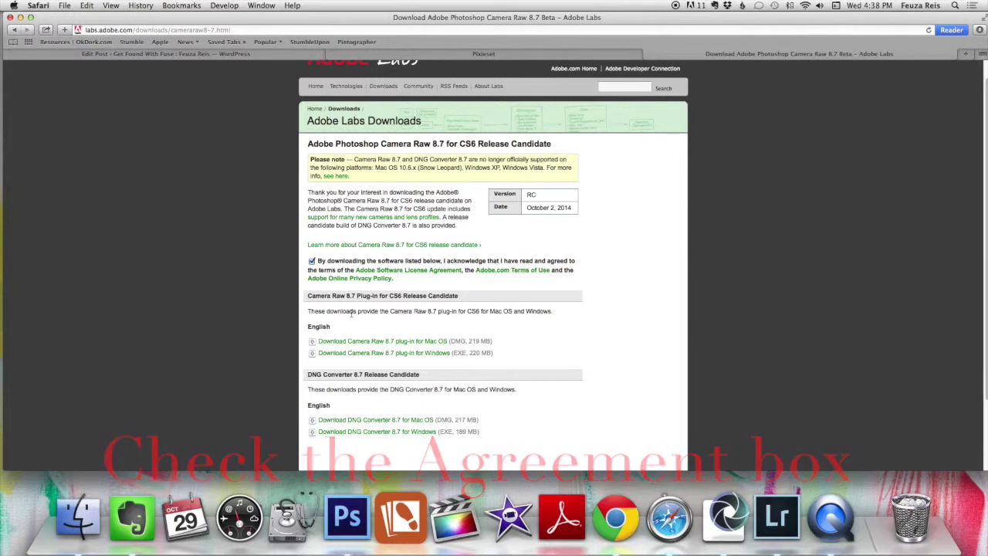
{"action": "scroll", "coordinate": [341, 291], "scroll_direction": "down", "scroll_amount": 1}
{"action": "left_click_drag", "start_coordinate": [553, 346], "coordinate": [286, 298]}
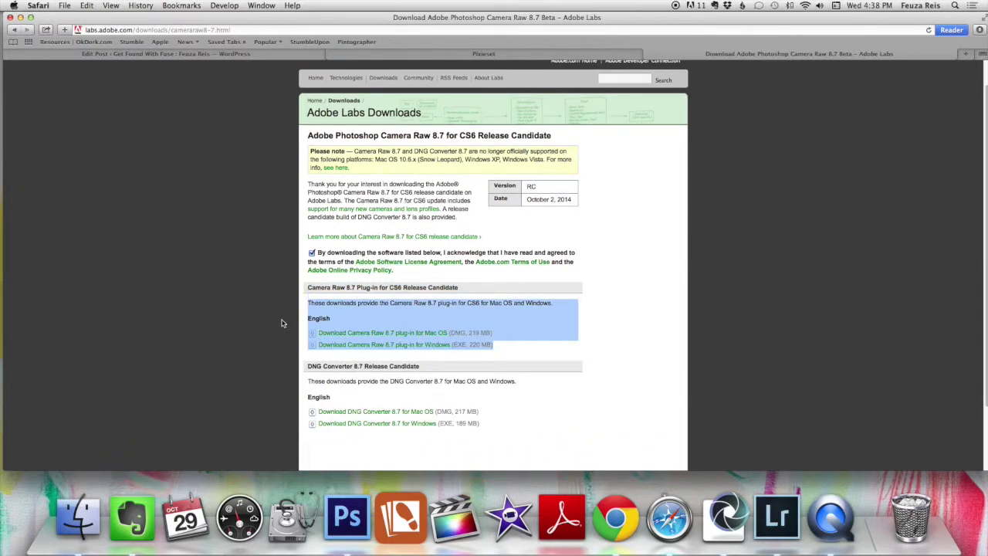
{"action": "scroll", "coordinate": [283, 324], "scroll_direction": "down", "scroll_amount": 3}
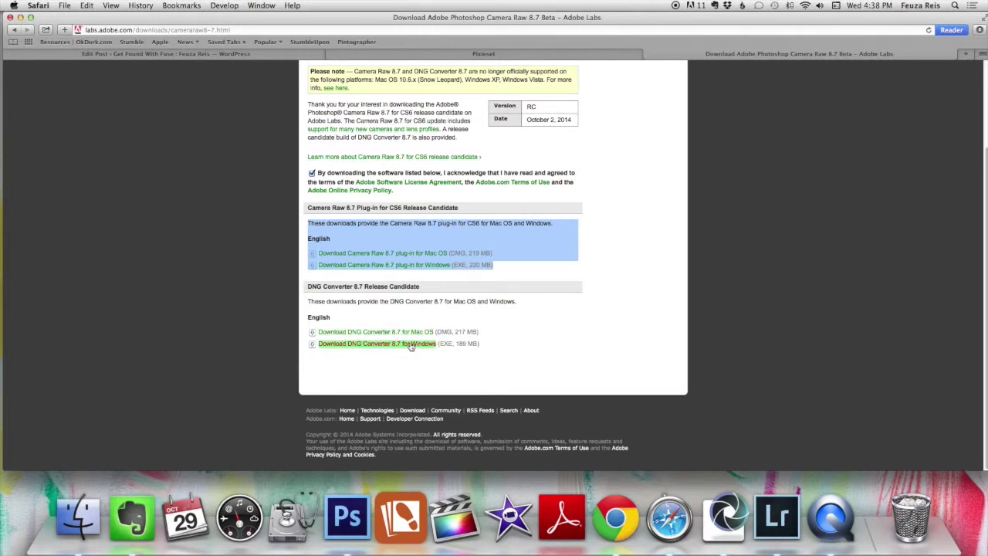
{"action": "scroll", "coordinate": [411, 346], "scroll_direction": "up", "scroll_amount": 3}
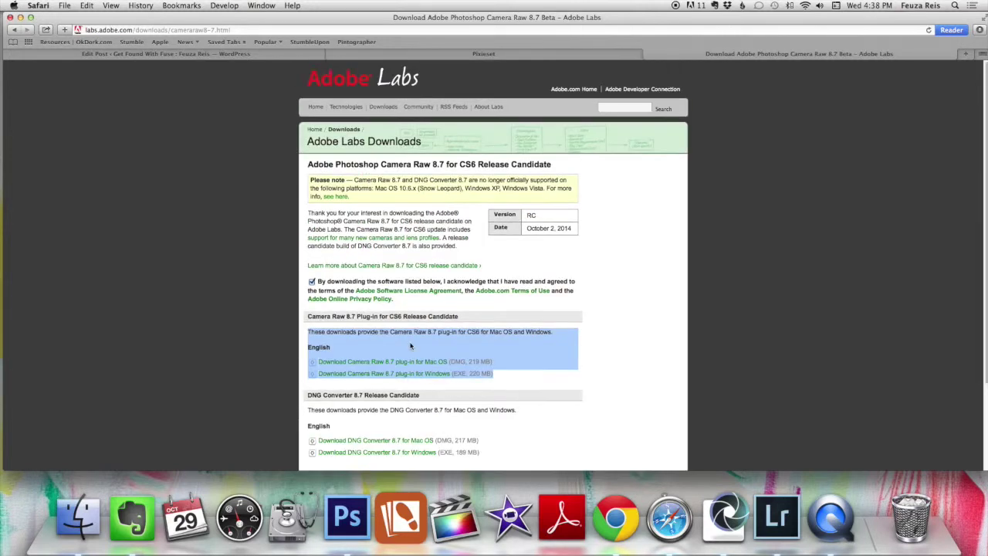
Minimize Safari and bring the DNG Converter window to the front, near the screen centre.
{"action": "left_click", "coordinate": [20, 17]}
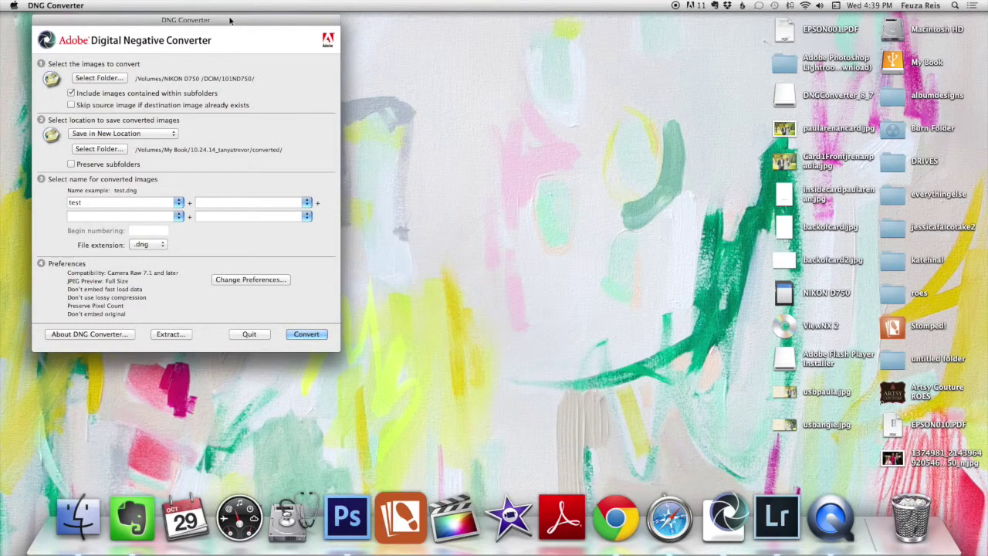
{"action": "left_click_drag", "start_coordinate": [229, 21], "coordinate": [320, 60]}
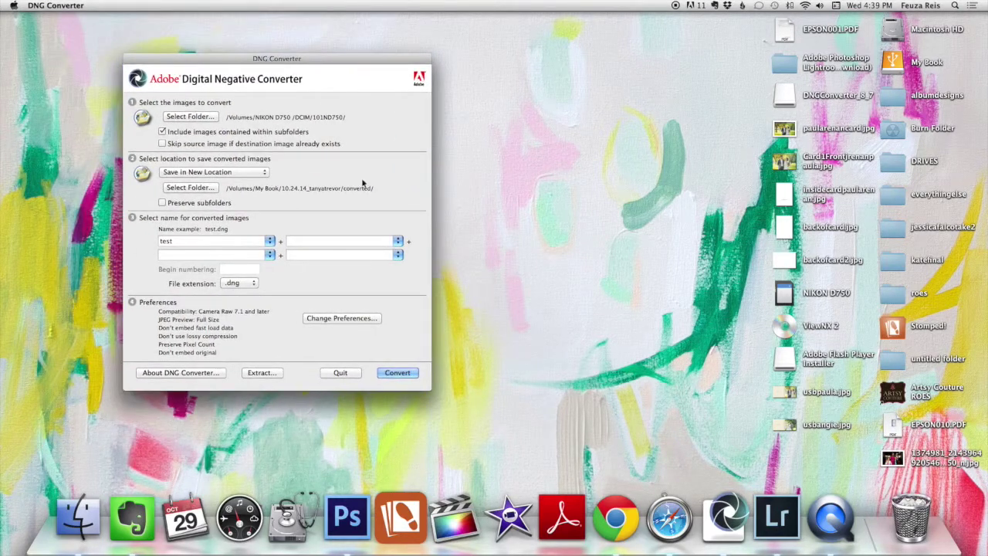
{"action": "left_click", "coordinate": [434, 388]}
{"action": "left_click", "coordinate": [350, 120]}
Choose NIKON D750/DCIM/102ND750 as the DNG Converter's source folder.
{"action": "left_click", "coordinate": [203, 118]}
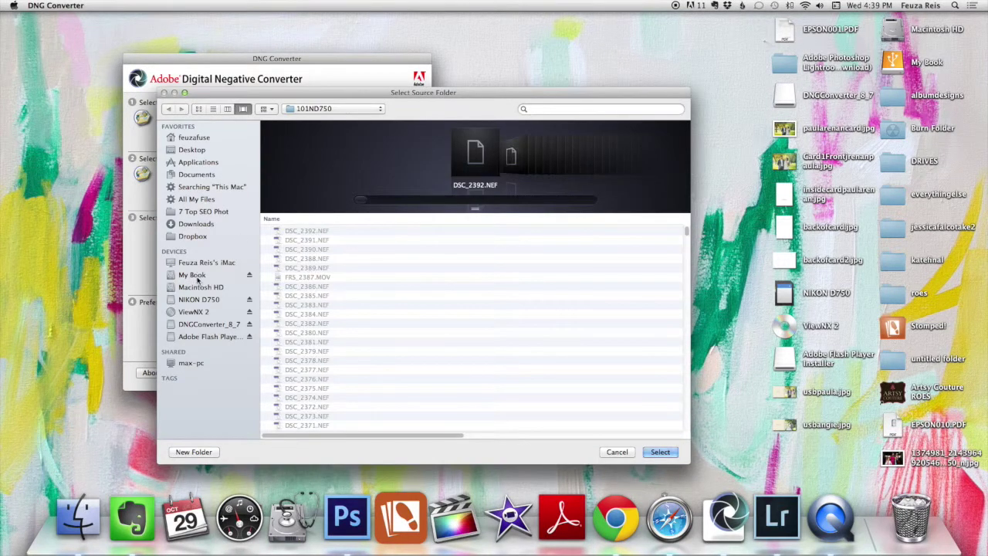
{"action": "left_click", "coordinate": [196, 277]}
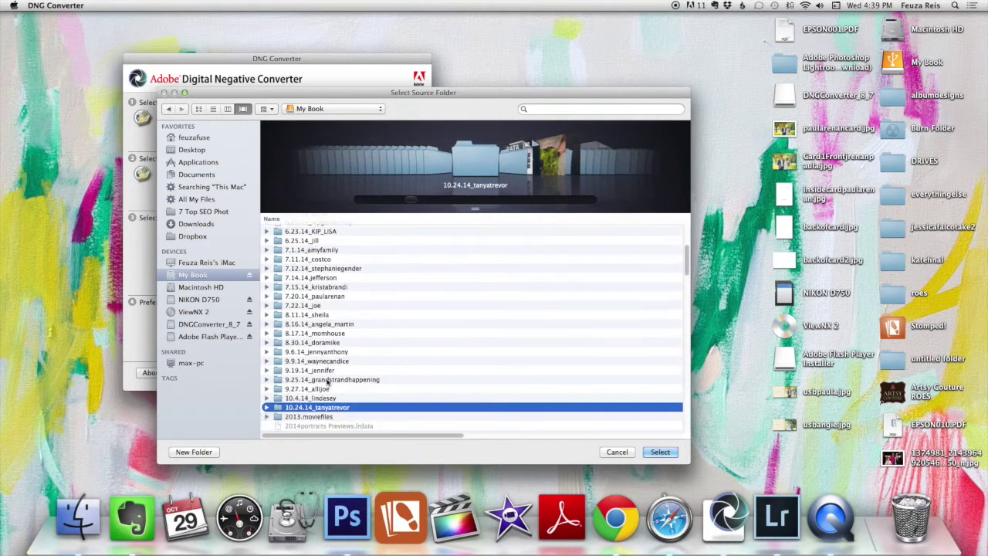
{"action": "scroll", "coordinate": [327, 382], "scroll_direction": "down", "scroll_amount": 2}
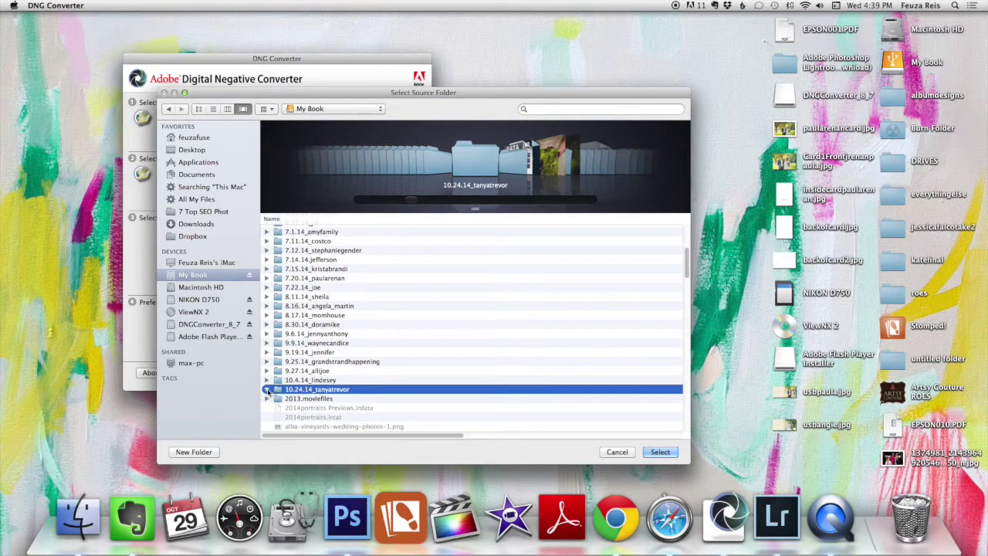
{"action": "left_click", "coordinate": [267, 390]}
{"action": "scroll", "coordinate": [315, 383], "scroll_direction": "down", "scroll_amount": 1}
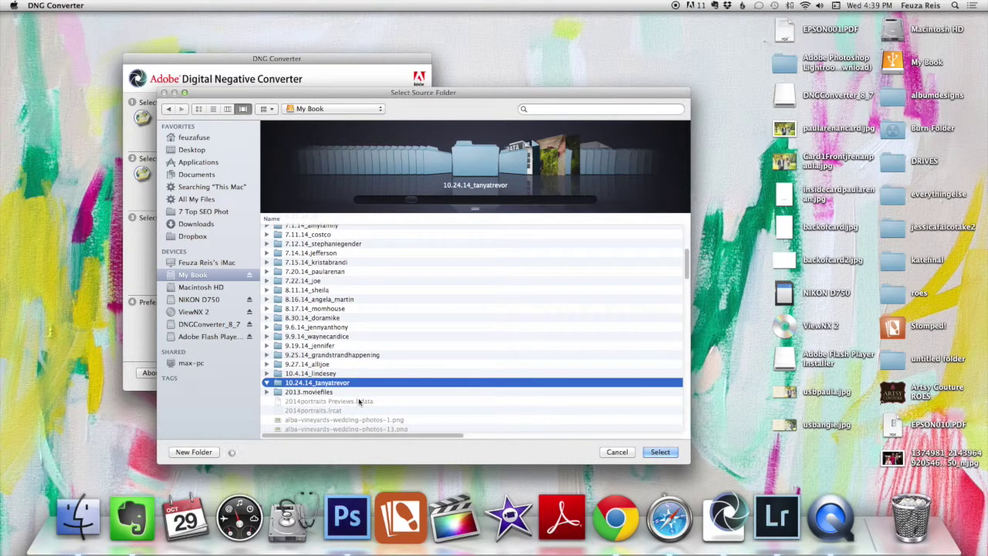
{"action": "scroll", "coordinate": [332, 395], "scroll_direction": "down", "scroll_amount": 2}
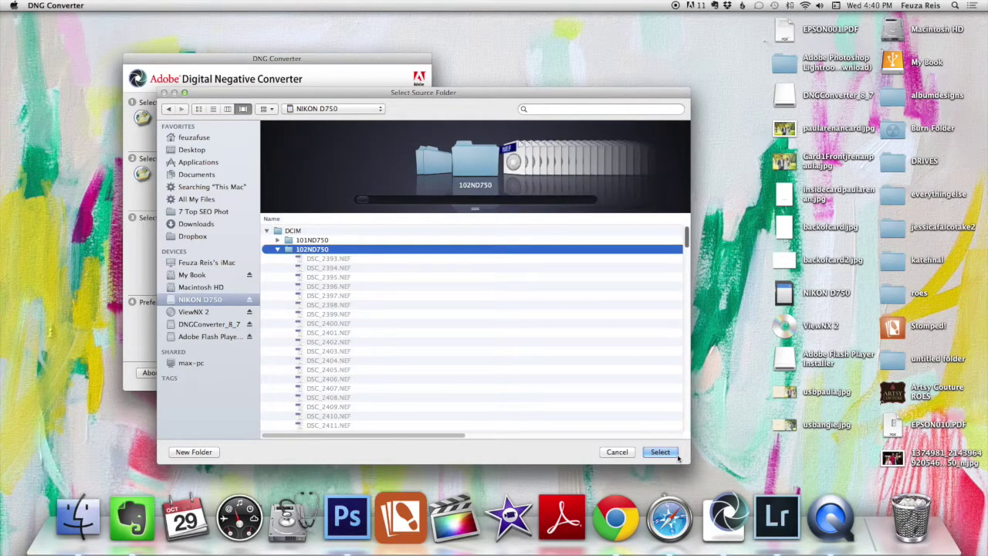
{"action": "left_click", "coordinate": [676, 456]}
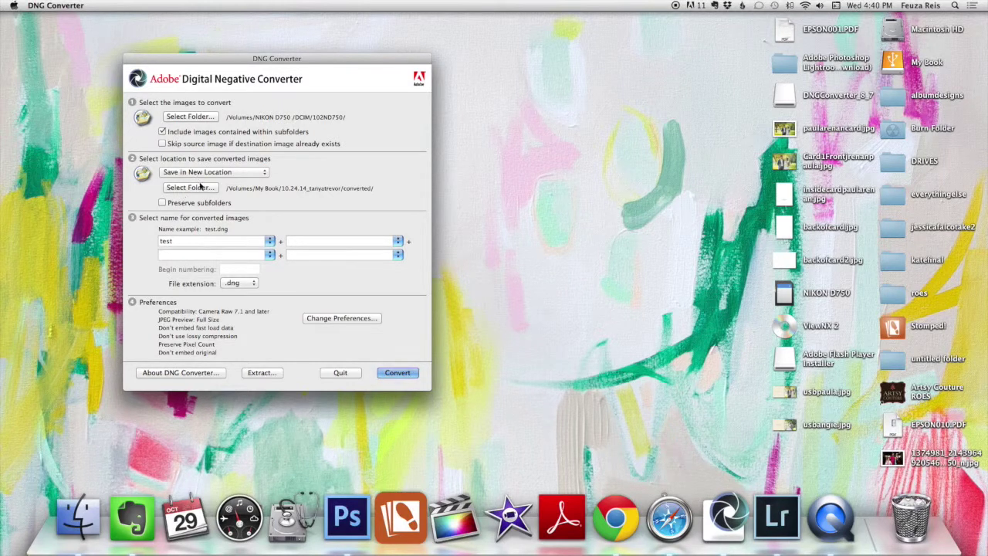
Save to the converted folder, naming files convertedclientsname with the lowercase .dng extension.
{"action": "left_click", "coordinate": [190, 188]}
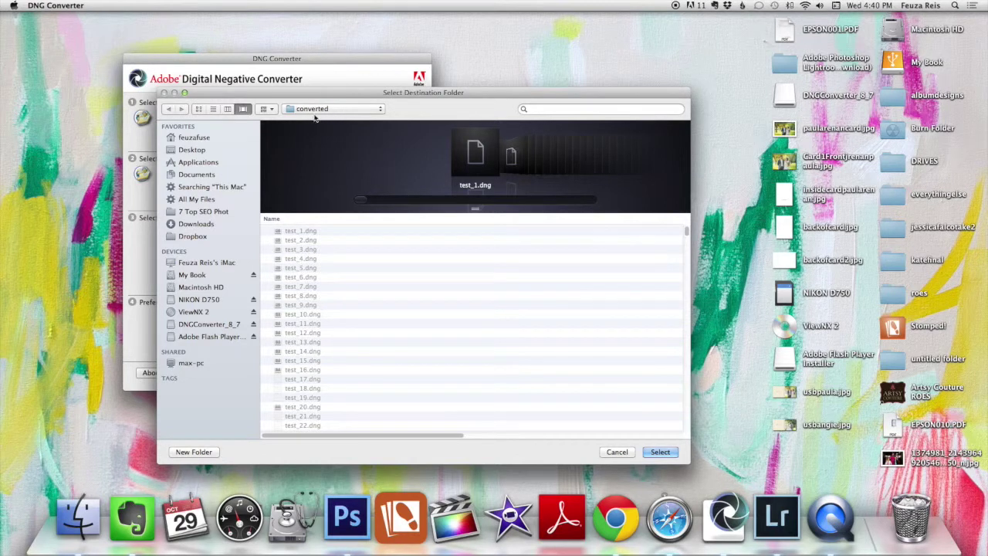
{"action": "left_click", "coordinate": [660, 452]}
{"action": "left_click", "coordinate": [193, 243]}
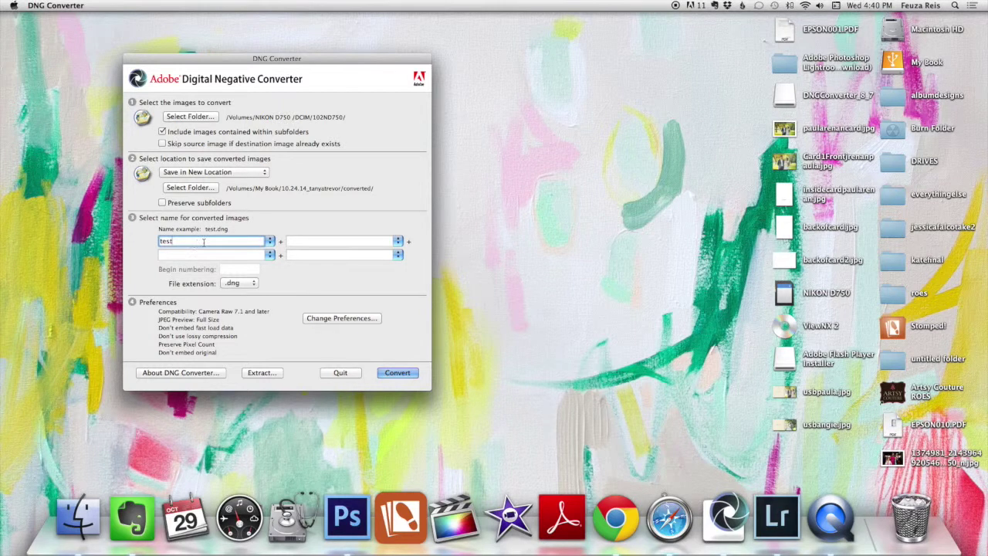
{"action": "left_click_drag", "start_coordinate": [176, 242], "coordinate": [160, 240]}
{"action": "type", "text": "convertedclientsname"}
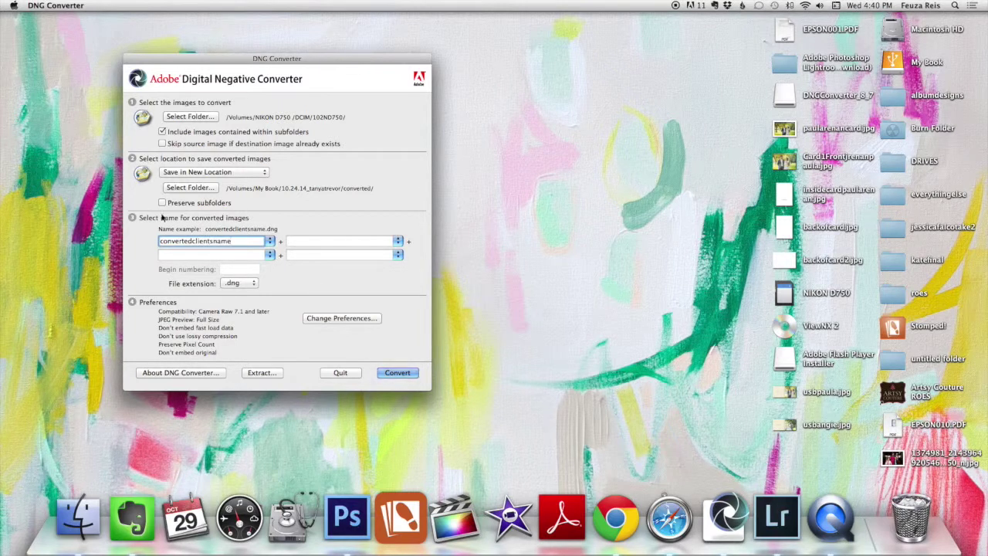
{"action": "left_click", "coordinate": [243, 286]}
{"action": "left_click", "coordinate": [243, 285]}
Convert the 213 NEF images to DNG, check the Conversion Status list, and switch to Lightroom.
{"action": "left_click", "coordinate": [396, 373]}
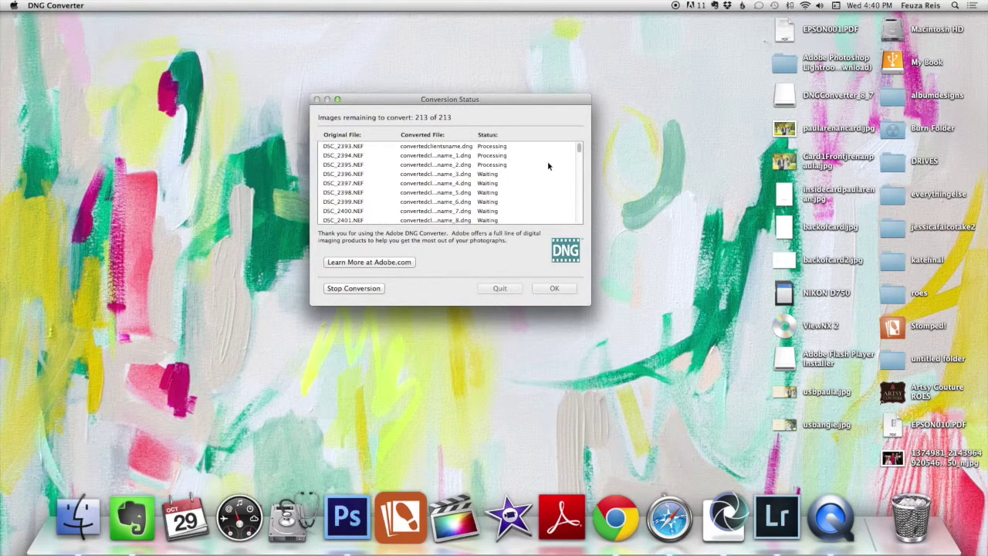
{"action": "mouse_move", "coordinate": [579, 146]}
{"action": "left_mouse_down"}
{"action": "mouse_move", "coordinate": [578, 242]}
{"action": "mouse_move", "coordinate": [583, 130]}
{"action": "left_mouse_up"}
{"action": "mouse_move", "coordinate": [579, 151]}
{"action": "left_mouse_down"}
{"action": "mouse_move", "coordinate": [573, 237]}
{"action": "mouse_move", "coordinate": [580, 147]}
{"action": "left_mouse_up"}
{"action": "scroll", "coordinate": [581, 152], "scroll_direction": "down", "scroll_amount": 10}
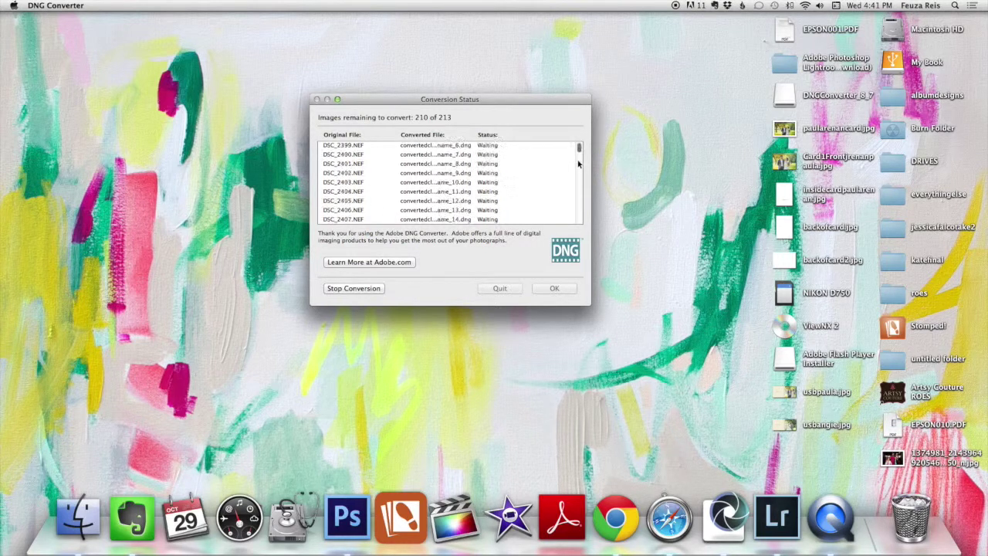
{"action": "left_click", "coordinate": [776, 519]}
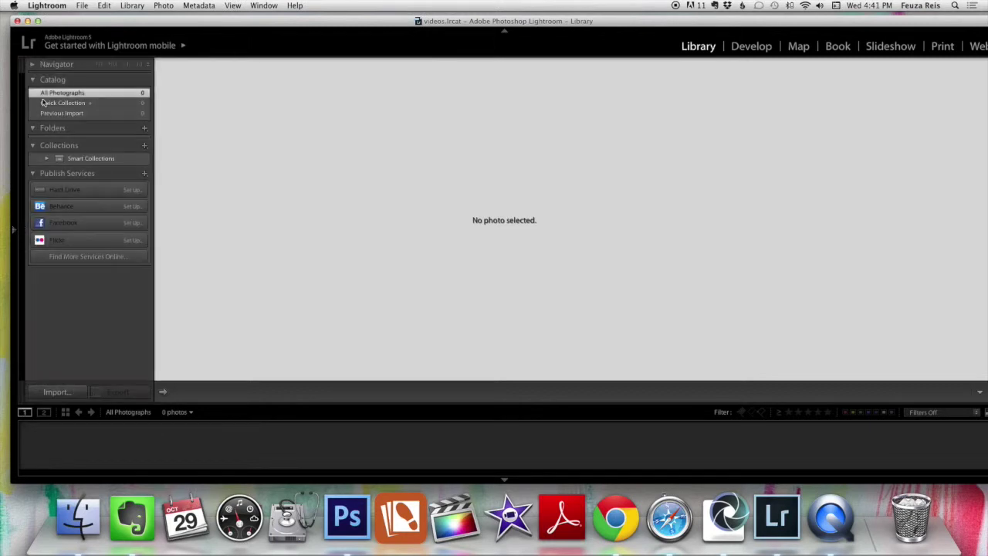
Choose File > Import Photos and Video in Lightroom, using the selects folder as the source.
{"action": "left_click", "coordinate": [84, 7]}
{"action": "left_click", "coordinate": [93, 77]}
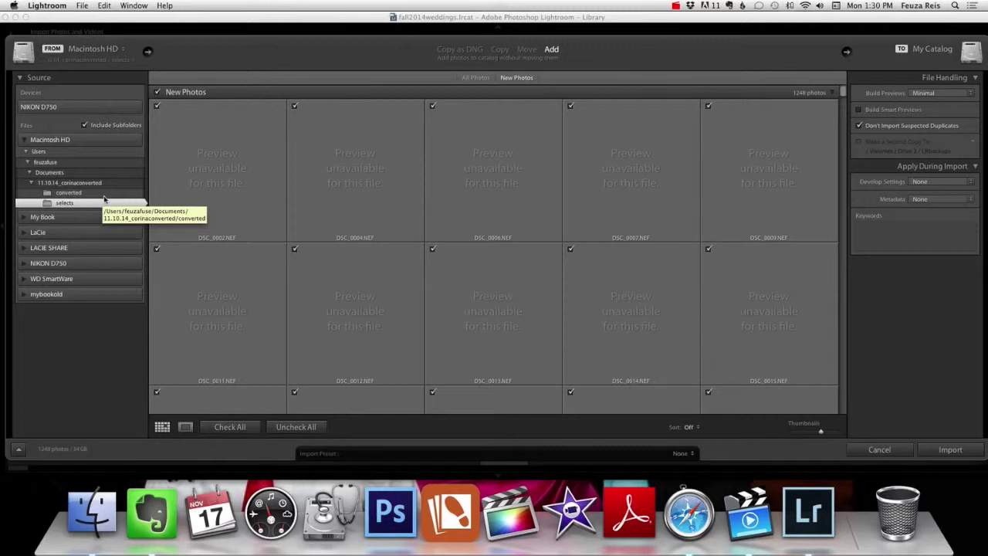
Uncheck all photos, then tick corinaglamour_189, another corinaglamour photo, and _171 through _174.
{"action": "left_click", "coordinate": [301, 428]}
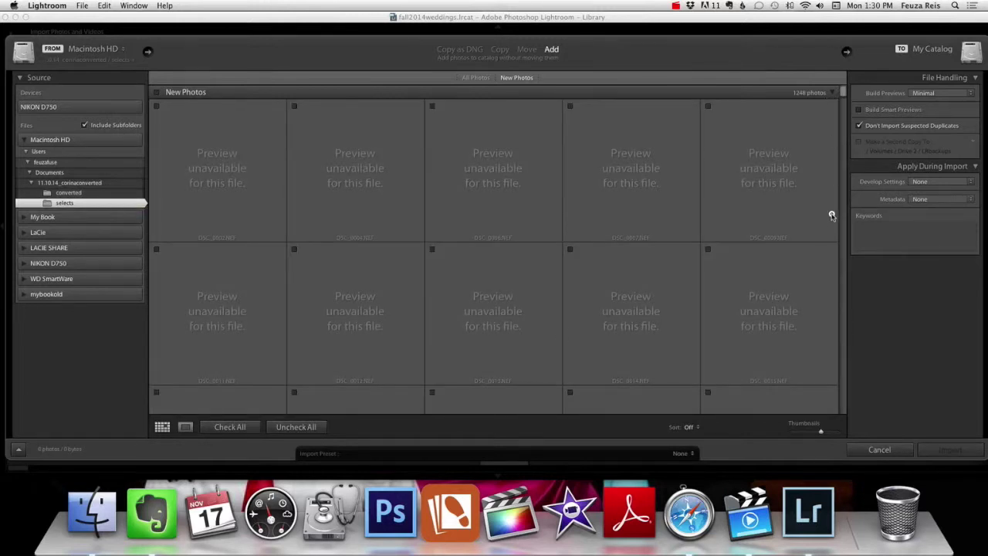
{"action": "left_click_drag", "start_coordinate": [842, 93], "coordinate": [845, 276]}
{"action": "left_click", "coordinate": [708, 149]}
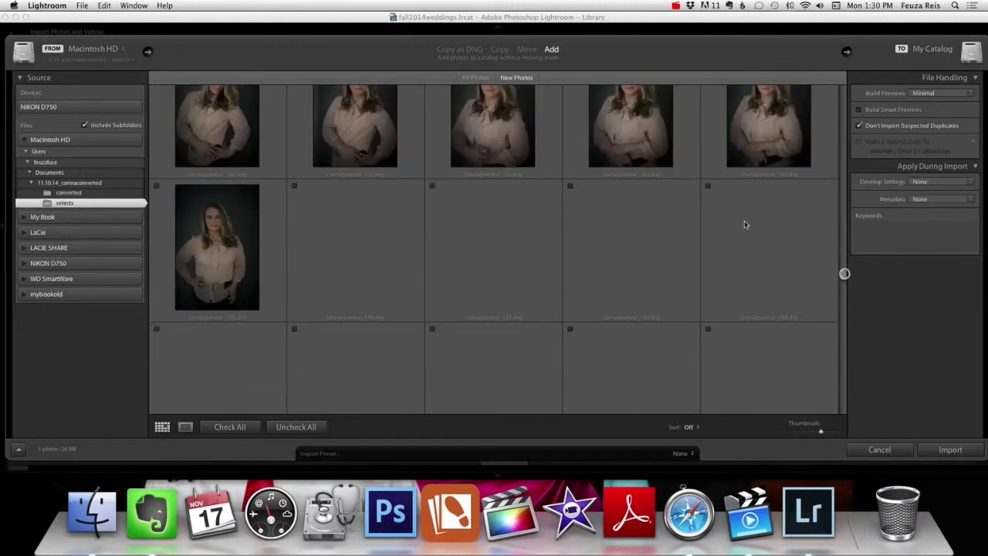
{"action": "left_click", "coordinate": [709, 186]}
{"action": "scroll", "coordinate": [770, 242], "scroll_direction": "up", "scroll_amount": 5}
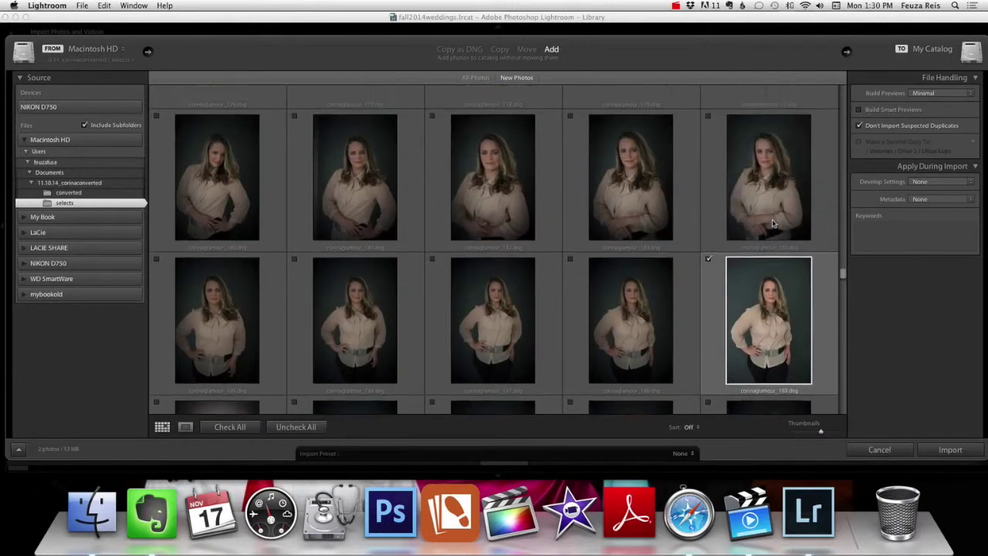
{"action": "scroll", "coordinate": [770, 241], "scroll_direction": "up", "scroll_amount": 3}
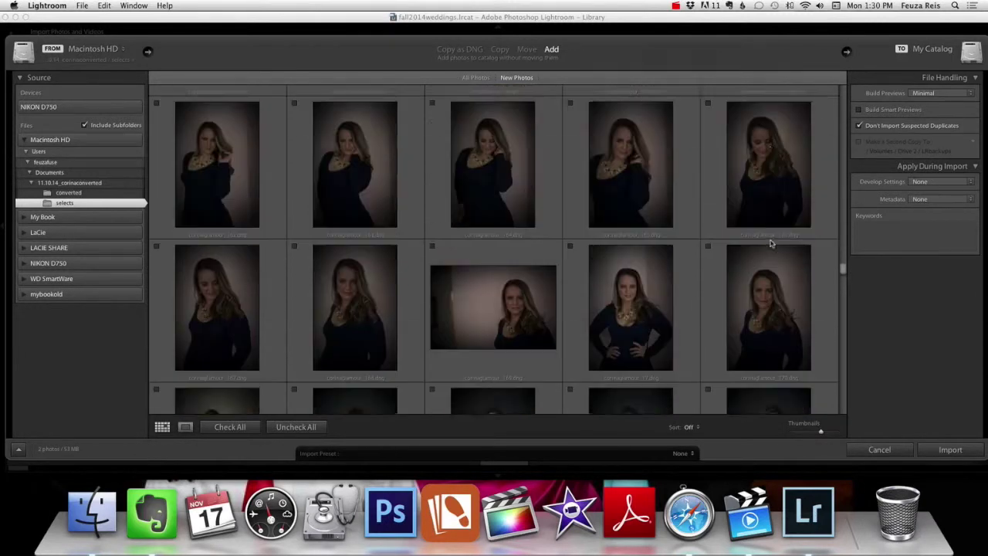
{"action": "left_click", "coordinate": [187, 258]}
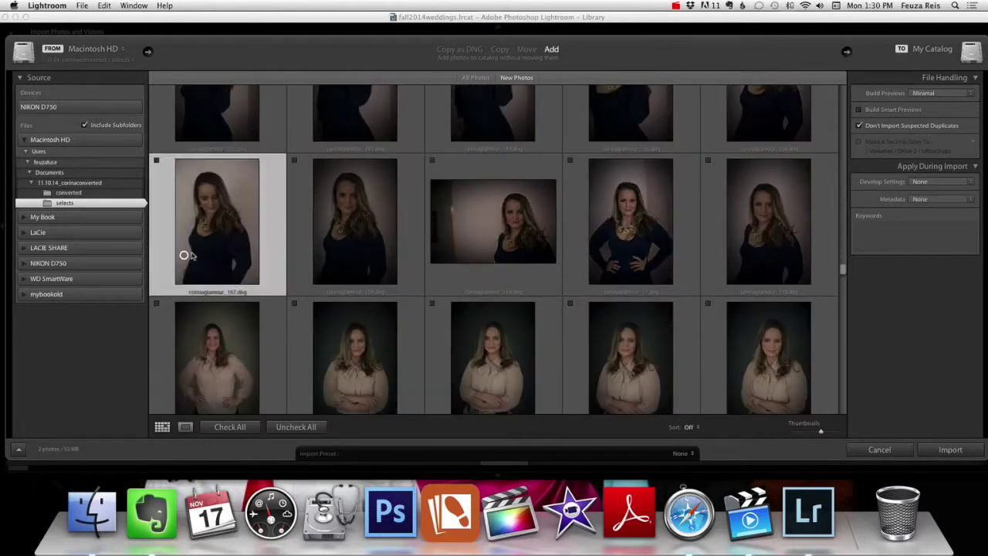
{"action": "scroll", "coordinate": [494, 255], "scroll_direction": "down", "scroll_amount": 3}
{"action": "left_click", "coordinate": [626, 247], "text": "shift"}
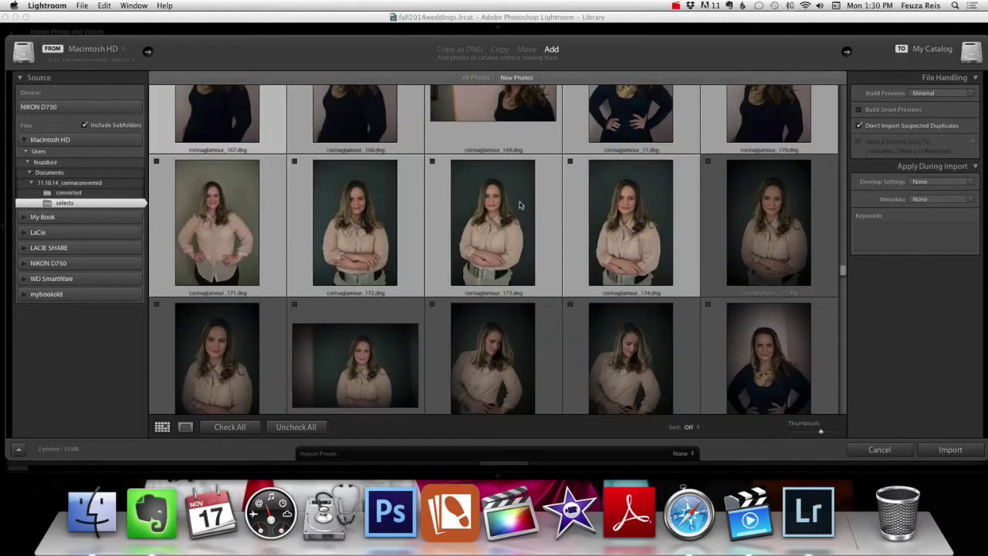
{"action": "left_click", "coordinate": [570, 161]}
Enter the import keyword corinaglamour and import the chosen photos.
{"action": "left_click", "coordinate": [905, 236]}
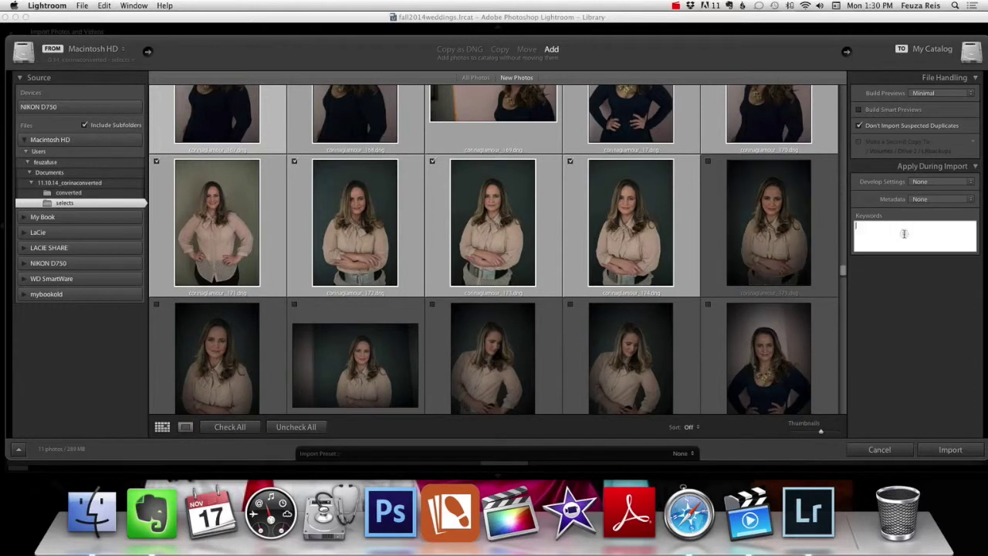
{"action": "type", "text": "corinaglamour"}
{"action": "left_click", "coordinate": [951, 450]}
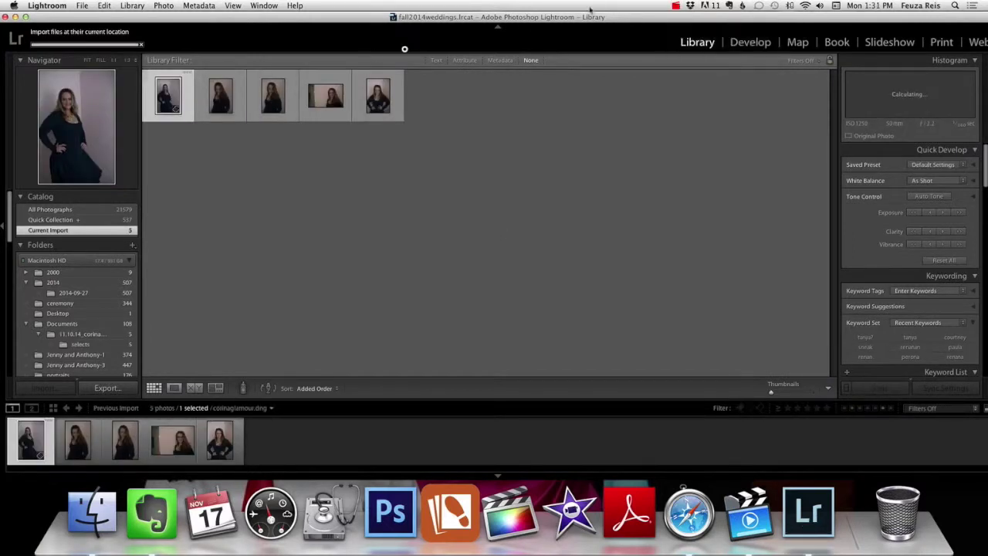
Wait for the corinaglamour photos to finish importing into the Library as the Current Import.
{"action": "left_click", "coordinate": [677, 6]}
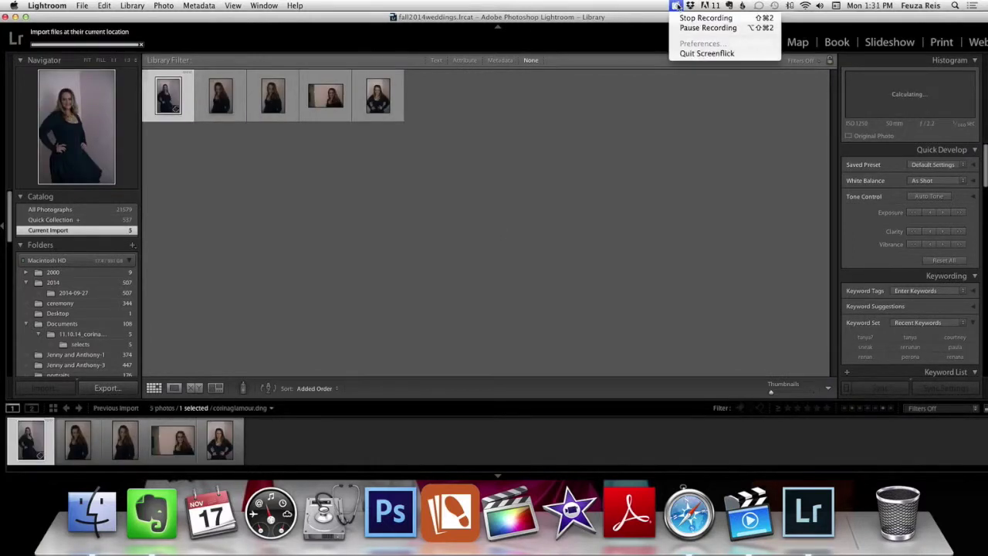